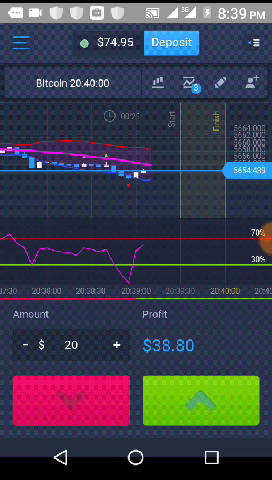
Step: Open a $20 Higher trade on Bitcoin, leaving a $54.95 balance
left_click(200, 400)
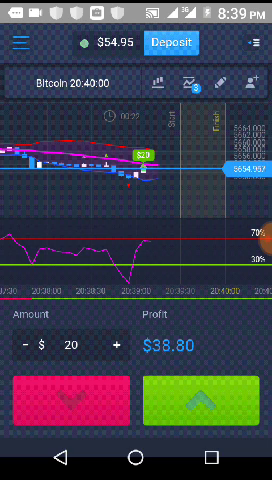